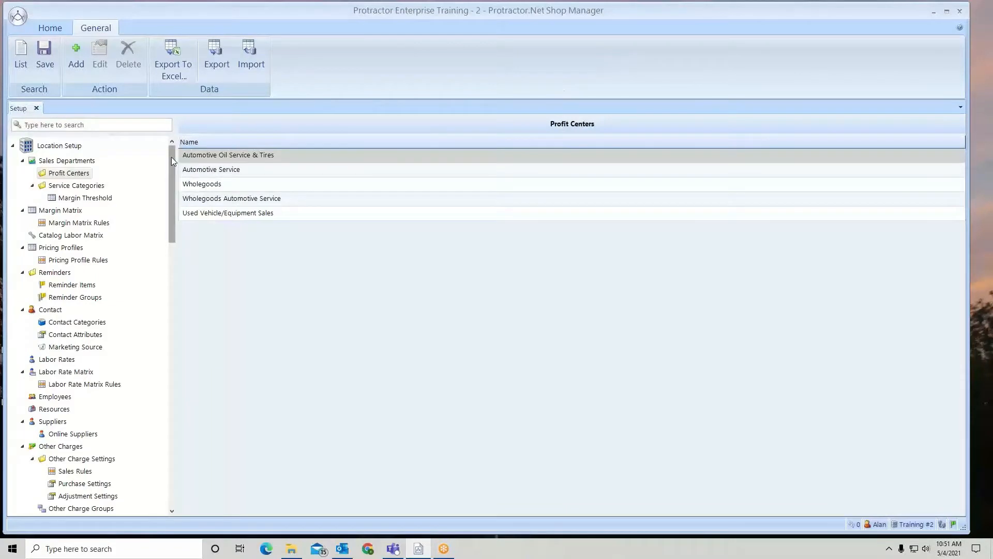
# - Open the inventory options in Location Settings and save the settings
pyautogui.moveTo(171, 157); pyautogui.dragTo(175, 231)
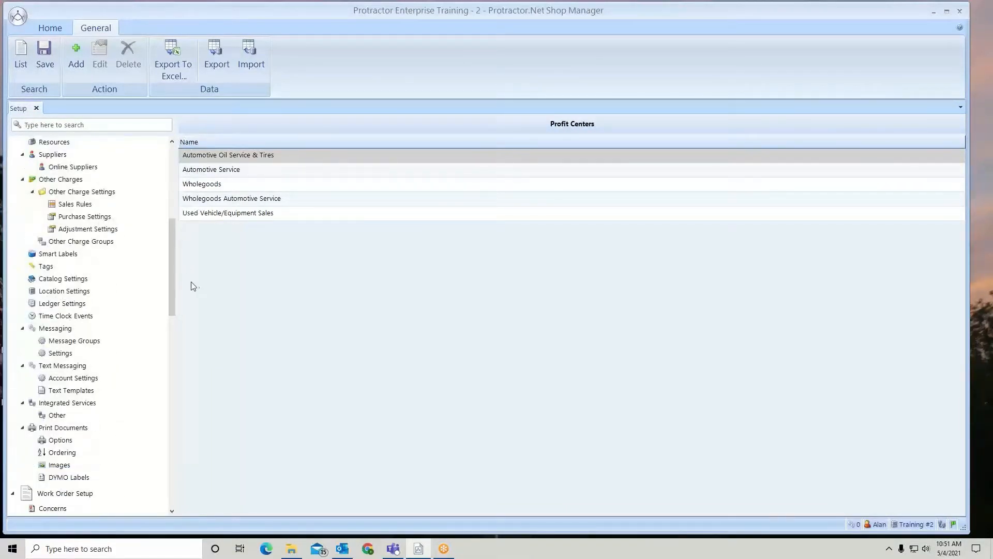
pyautogui.click(66, 292)
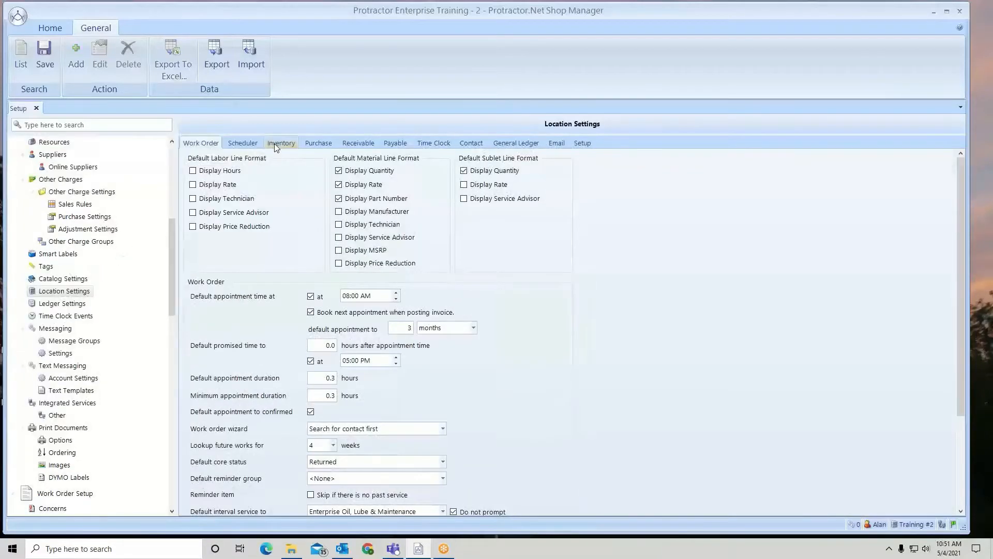
pyautogui.click(274, 144)
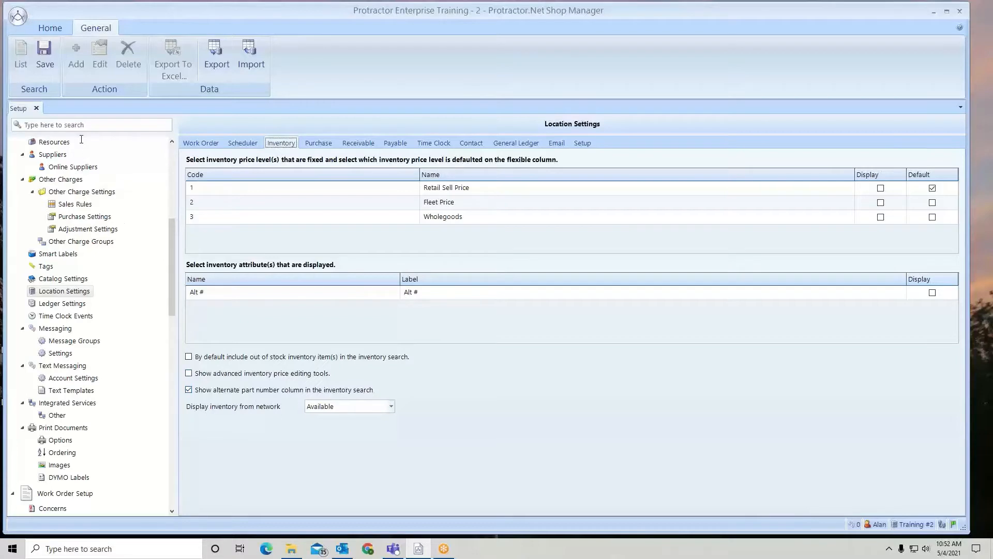
pyautogui.click(46, 58)
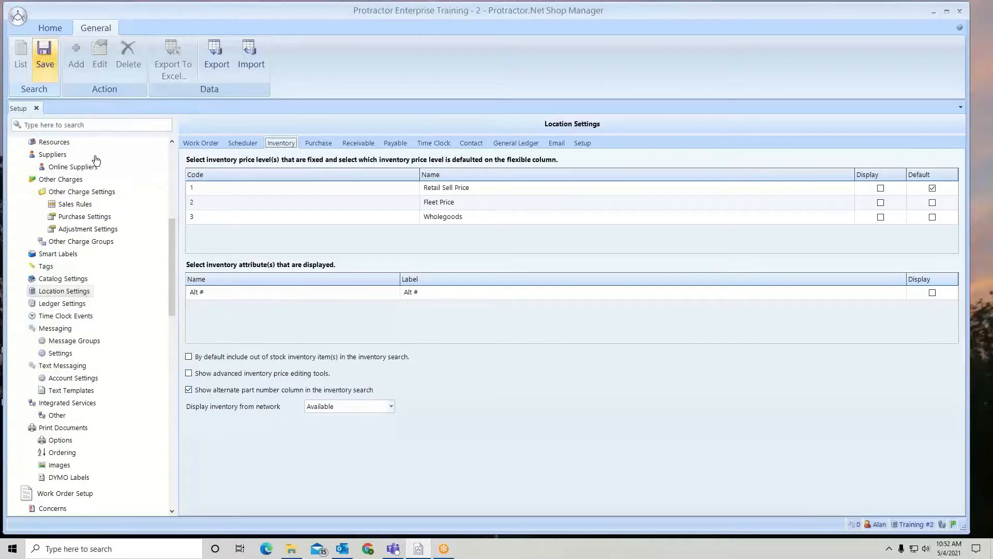
pyautogui.click(602, 326)
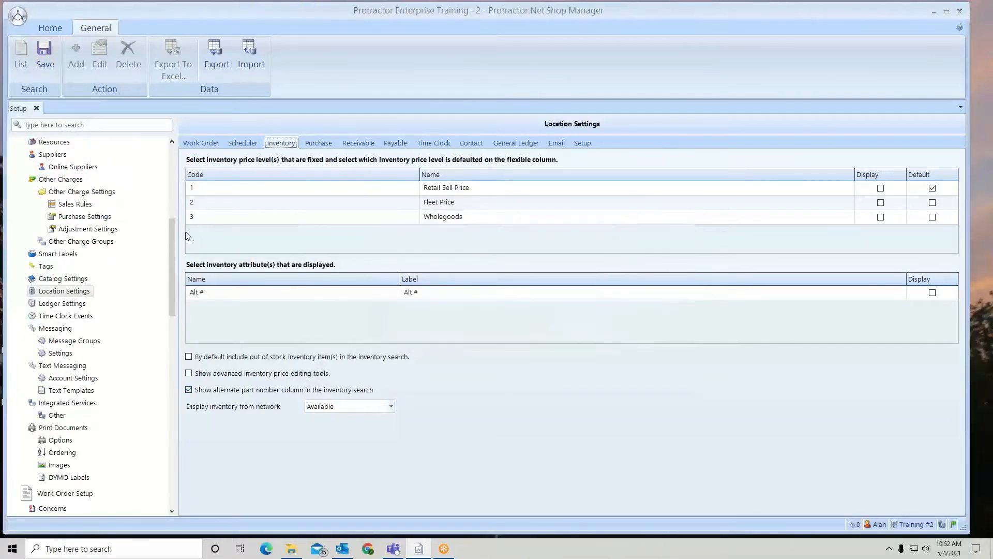
# - Search Inventory Materials in the Accessories (Gauges, Power Accessories, Vision & Air Bag) category for items with the description "wipe"
pyautogui.moveTo(174, 227); pyautogui.dragTo(173, 327)
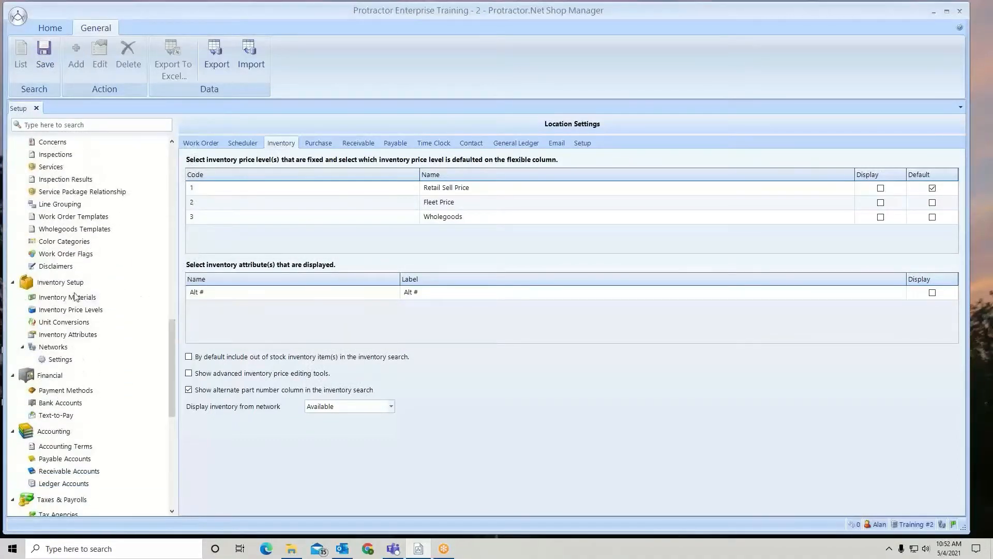
pyautogui.click(47, 298)
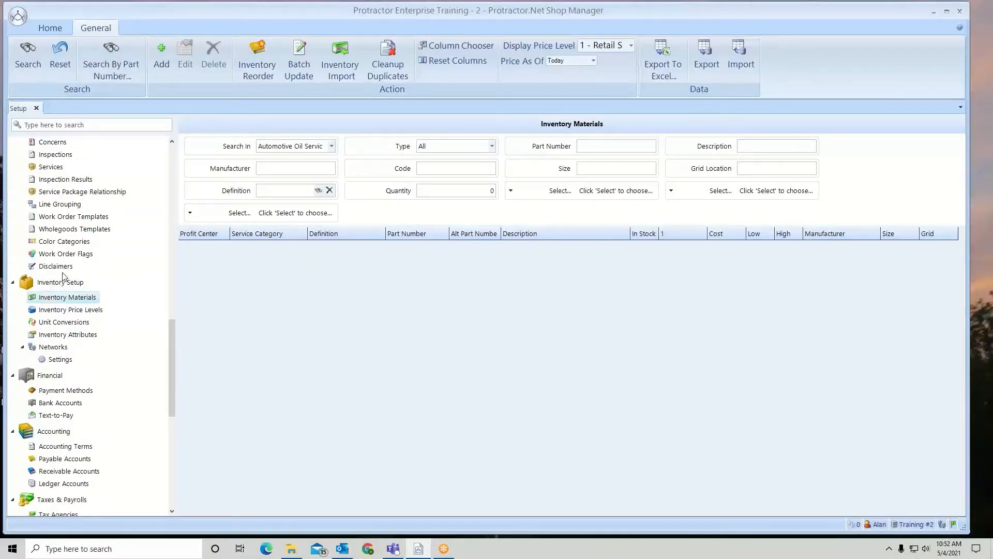
pyautogui.click(332, 146)
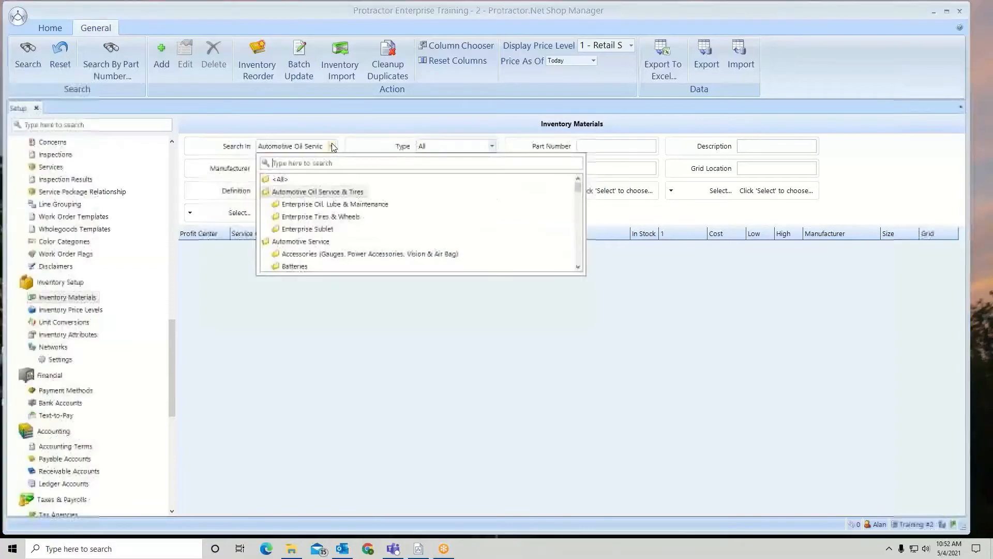
pyautogui.click(302, 254)
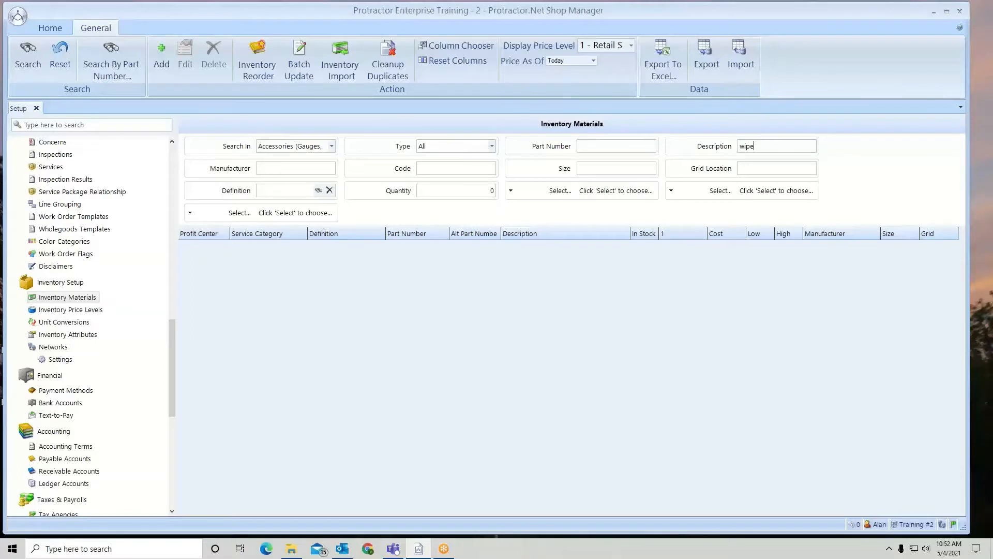
pyautogui.press('Return')
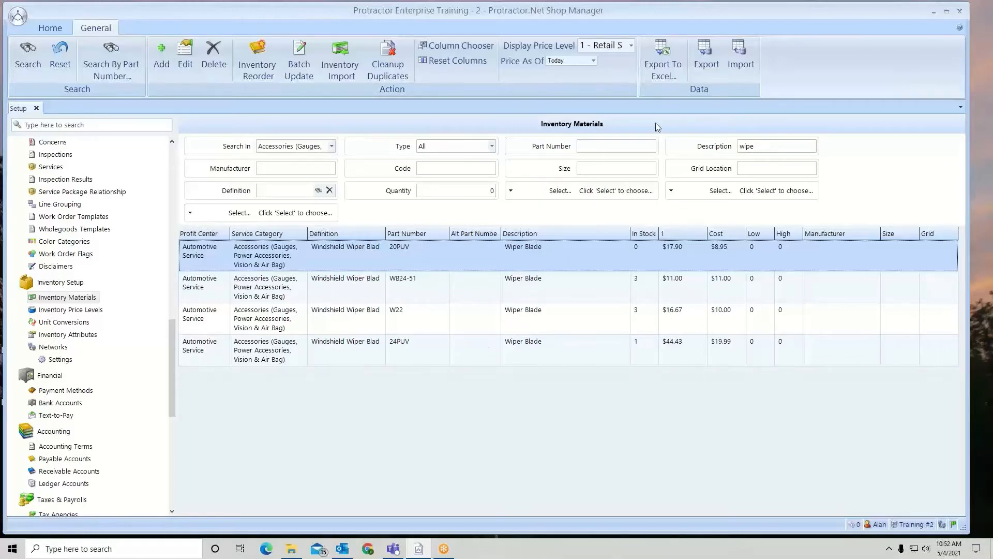
# - Export the listed wiper blades to Excel as Inventory Information in a desktop workbook named wiper
pyautogui.click(664, 57)
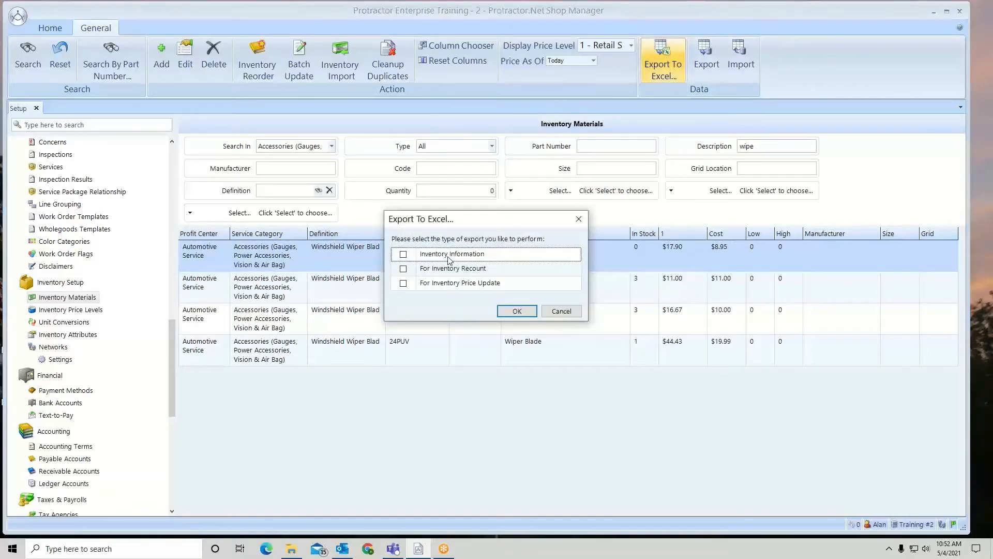
pyautogui.click(403, 254)
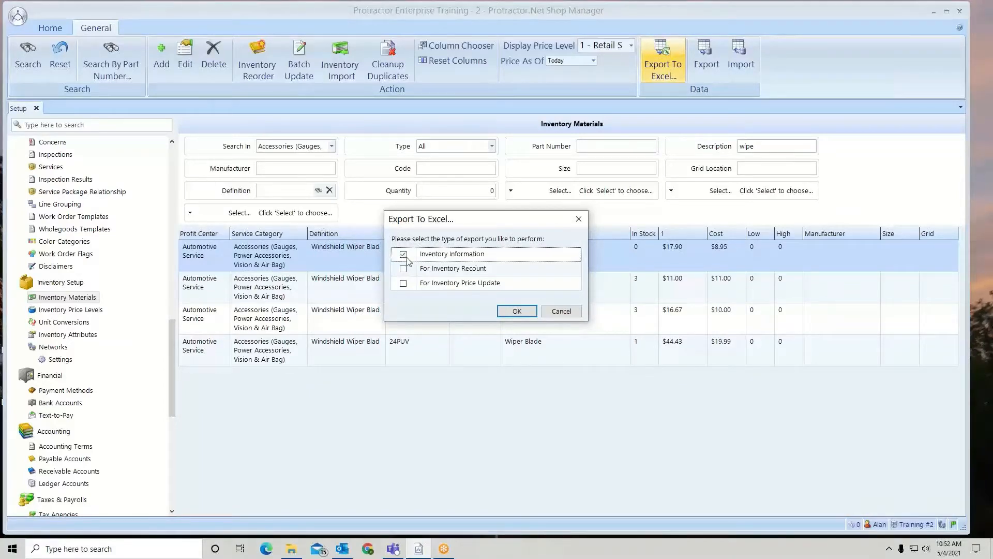
pyautogui.click(515, 312)
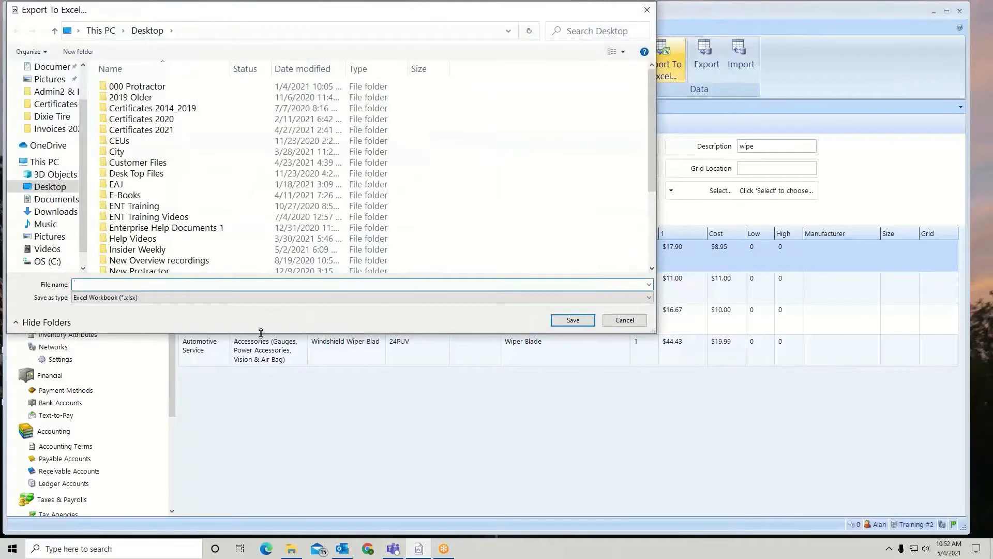
pyautogui.write('wiper')
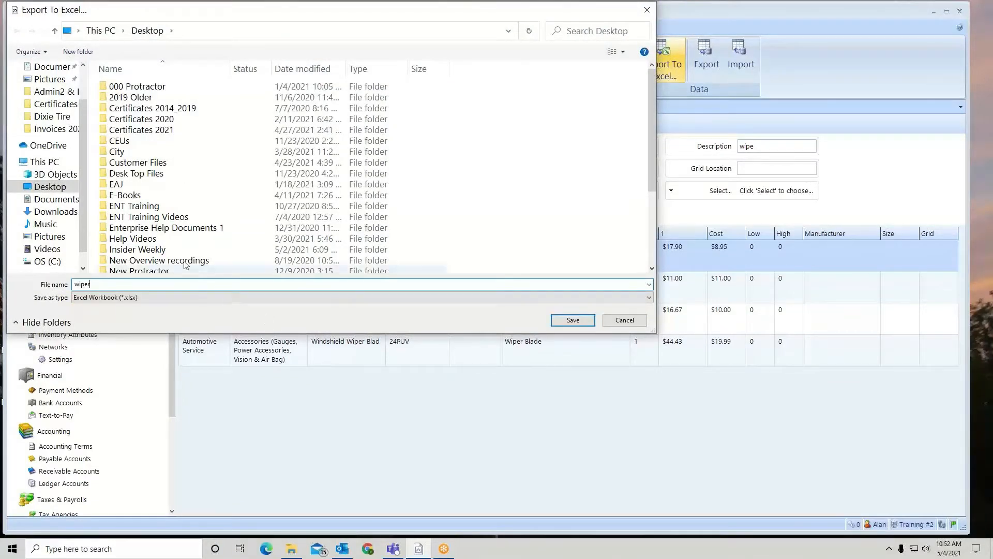
pyautogui.click(571, 321)
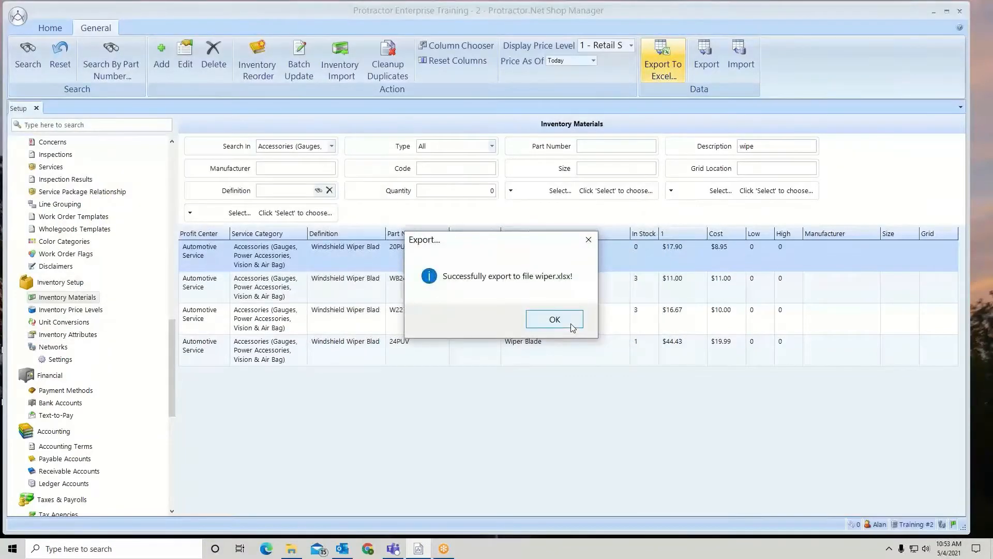
pyautogui.click(570, 324)
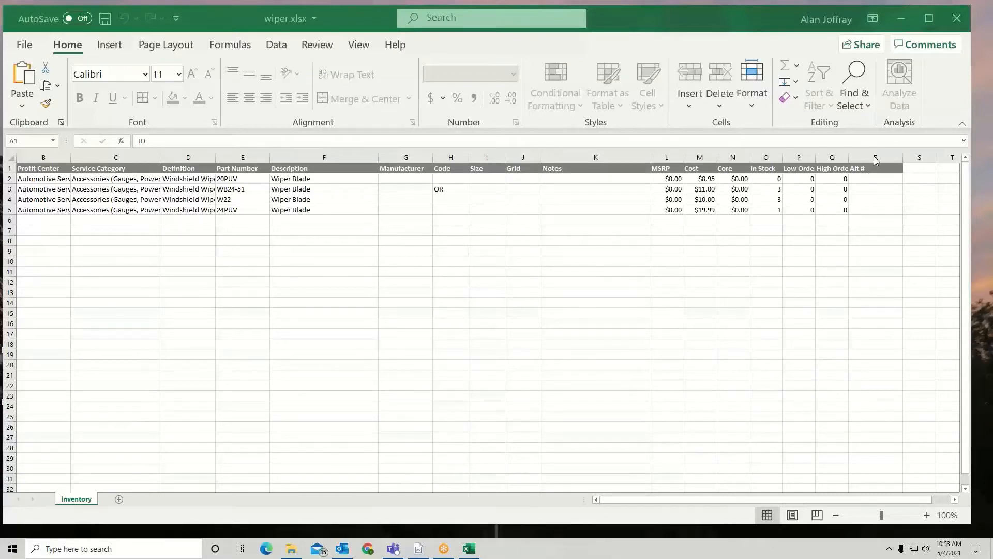
# - In the exported wiper.xlsx in Excel, fill the Alt # column for the four wiper blades with 20R, 24R, 22R and 24RU, in row order
pyautogui.click(878, 180)
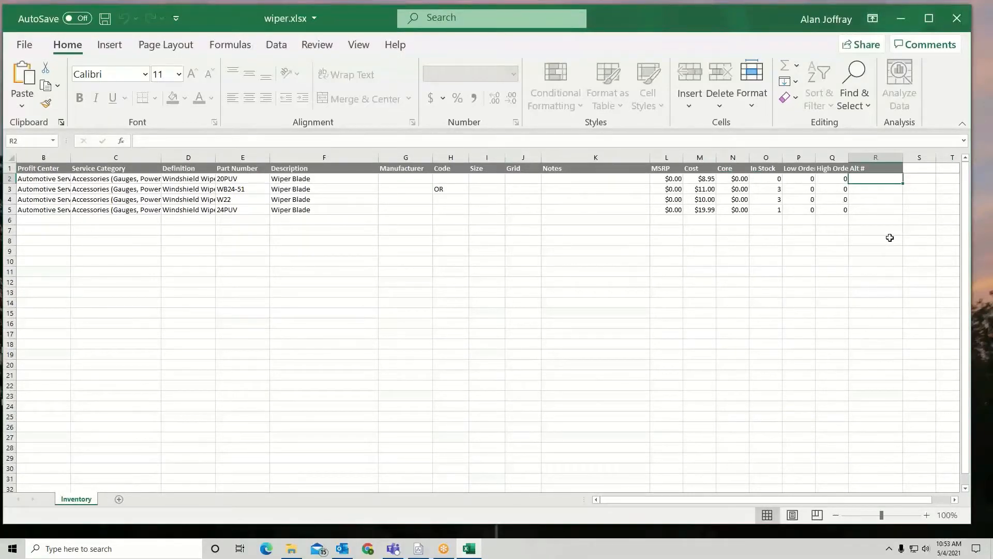
pyautogui.write('2')
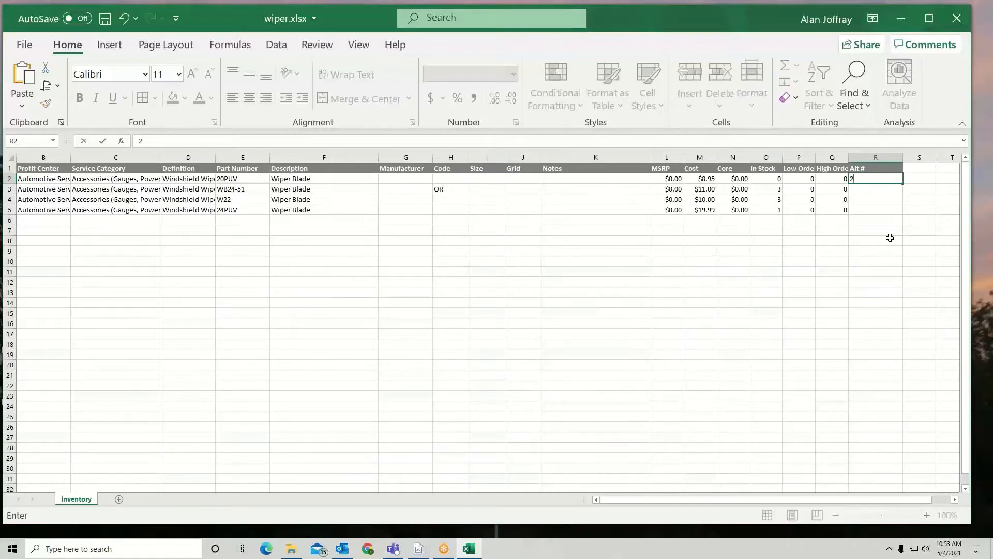
pyautogui.write('0R')
pyautogui.click(890, 191)
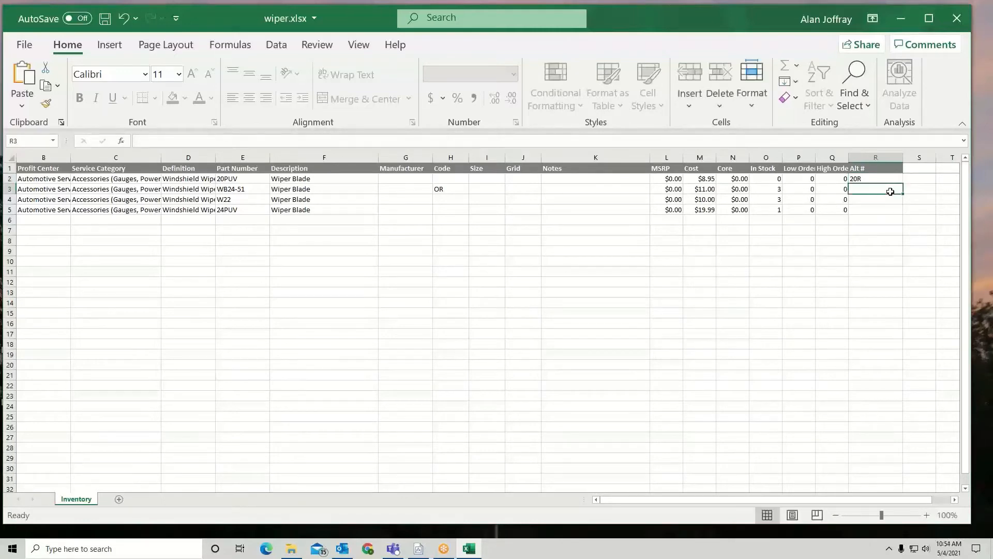
pyautogui.write('24R')
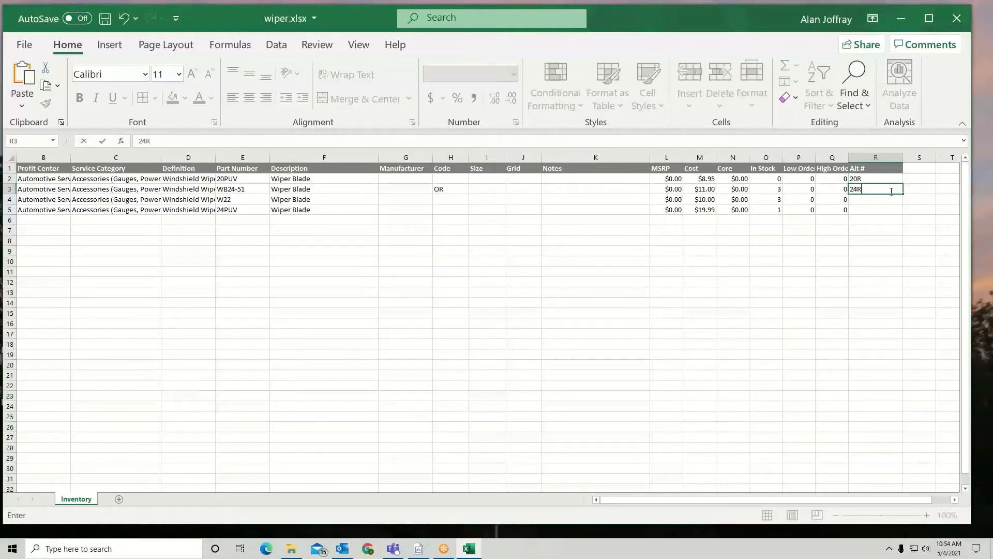
pyautogui.click(889, 201)
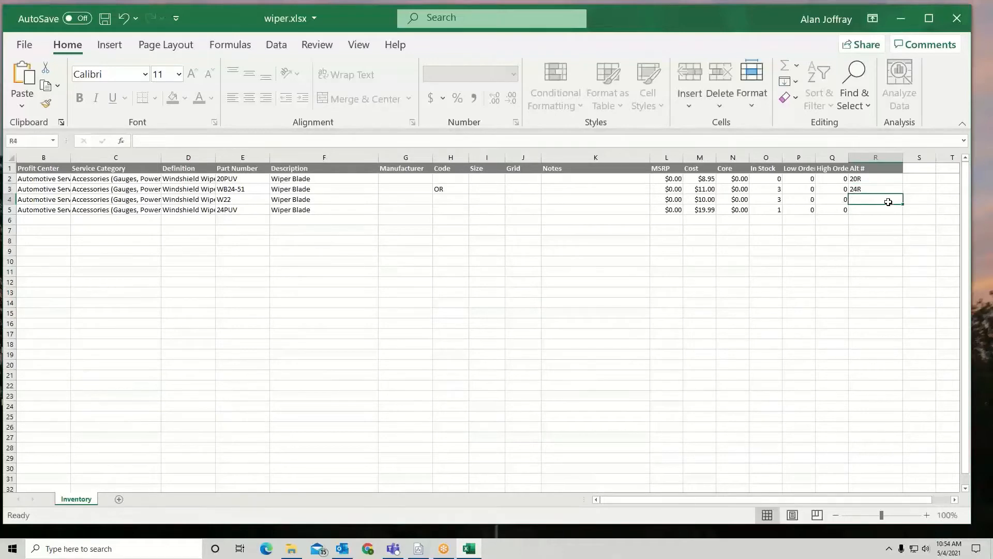
pyautogui.write('22R')
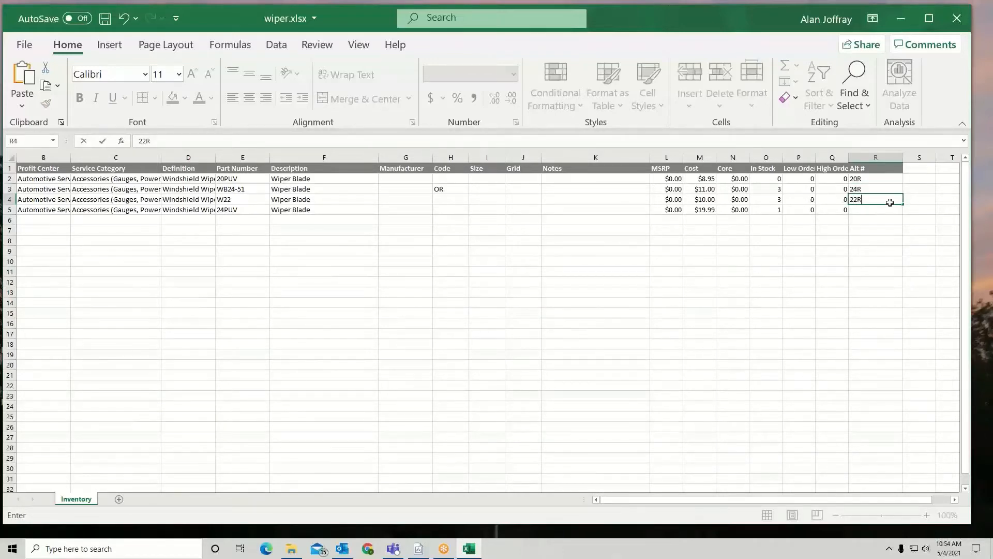
pyautogui.click(890, 212)
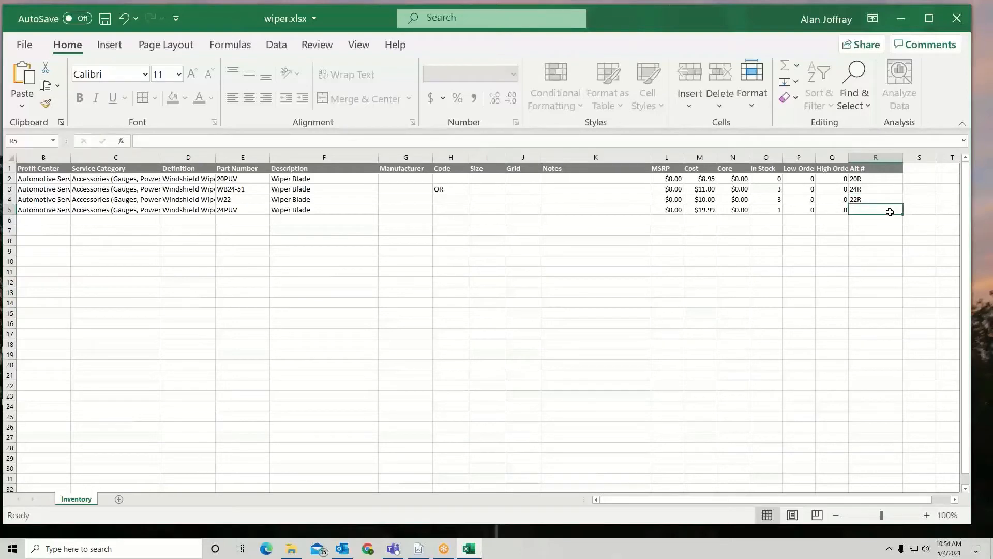
pyautogui.write('24')
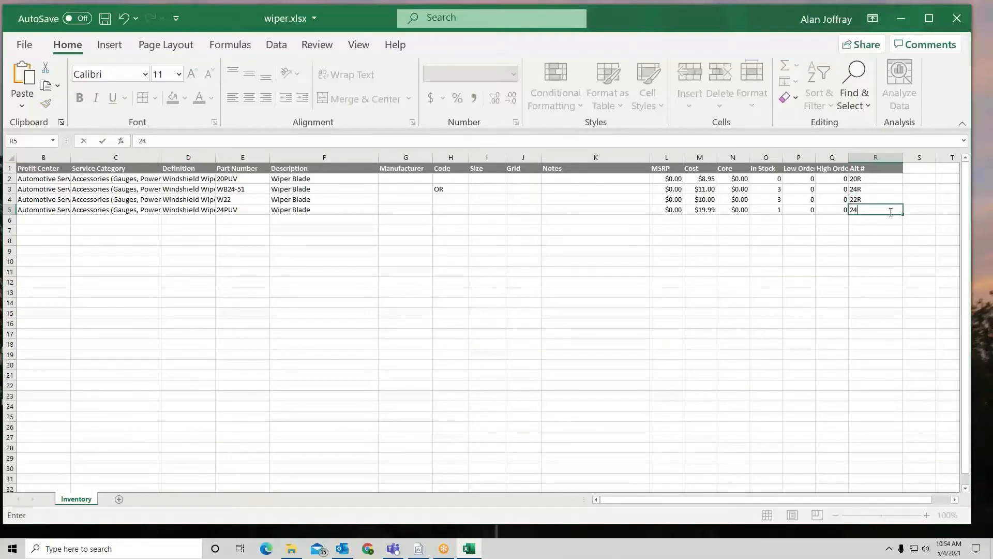
pyautogui.write('RU')
# - Close wiper.xlsx with its changes saved and switch back to Protractor.Net Shop Manager
pyautogui.click(958, 19)
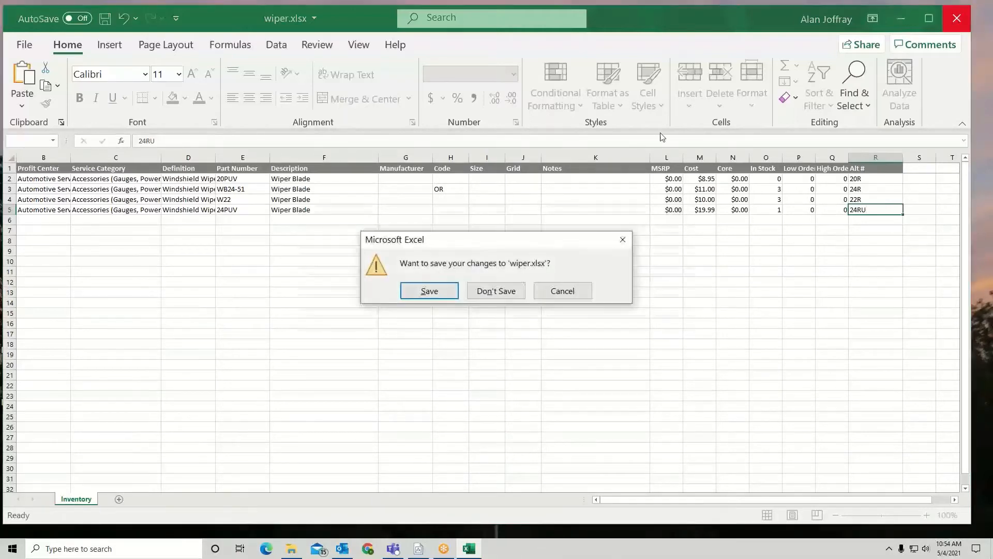
pyautogui.click(441, 289)
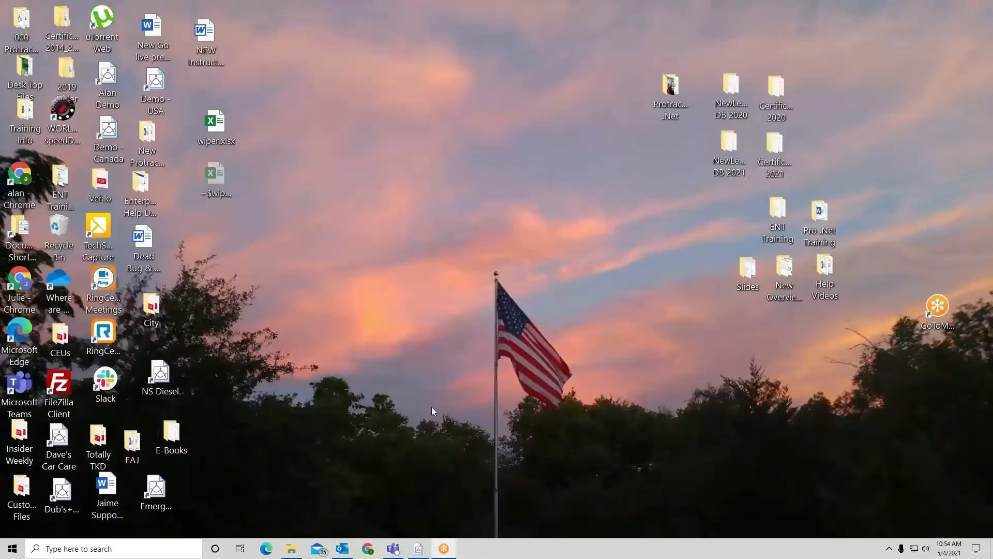
pyautogui.click(419, 549)
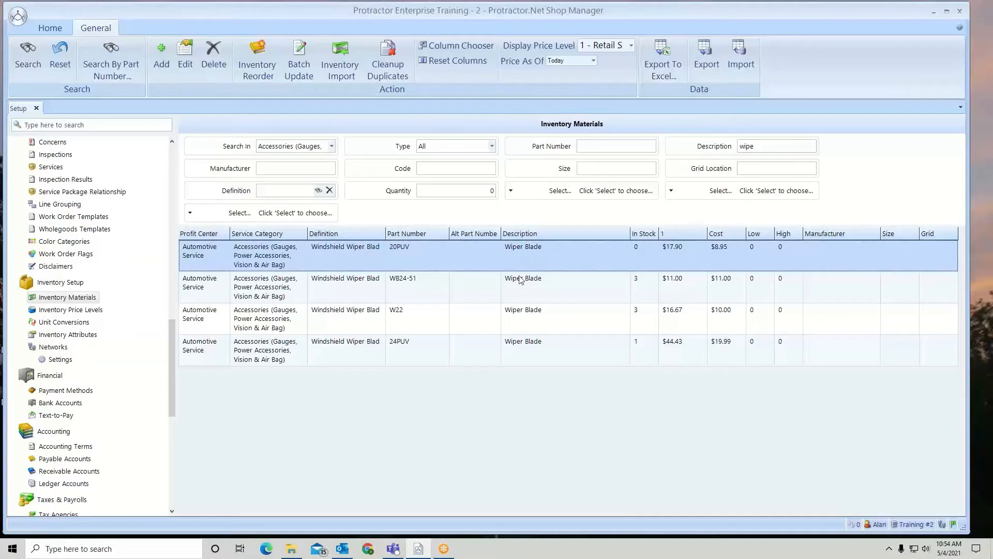
# - Start a batch update of all four listed wiper blades, choosing to update inventory material information from a file
pyautogui.keyDown('shift'); pyautogui.click(536, 356); pyautogui.keyUp('shift')
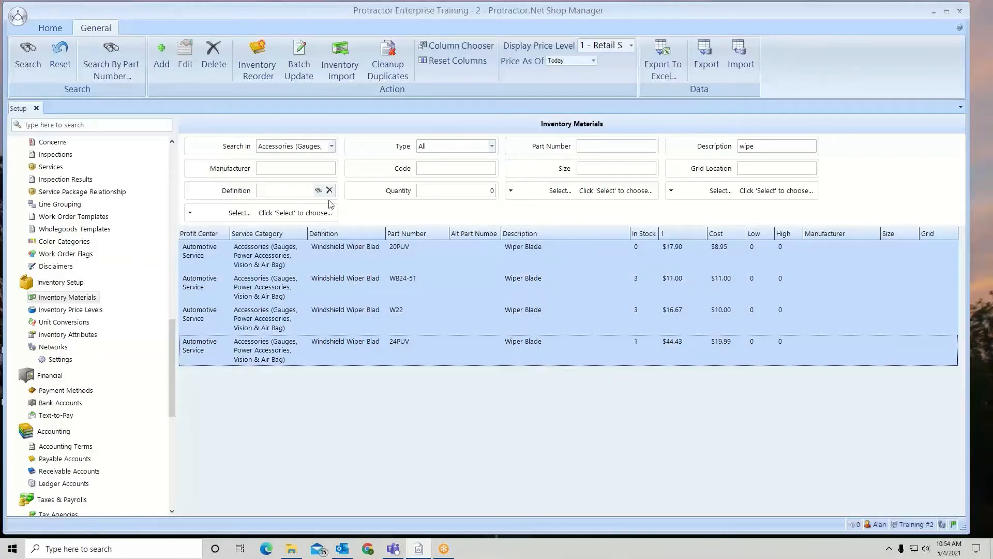
pyautogui.click(300, 61)
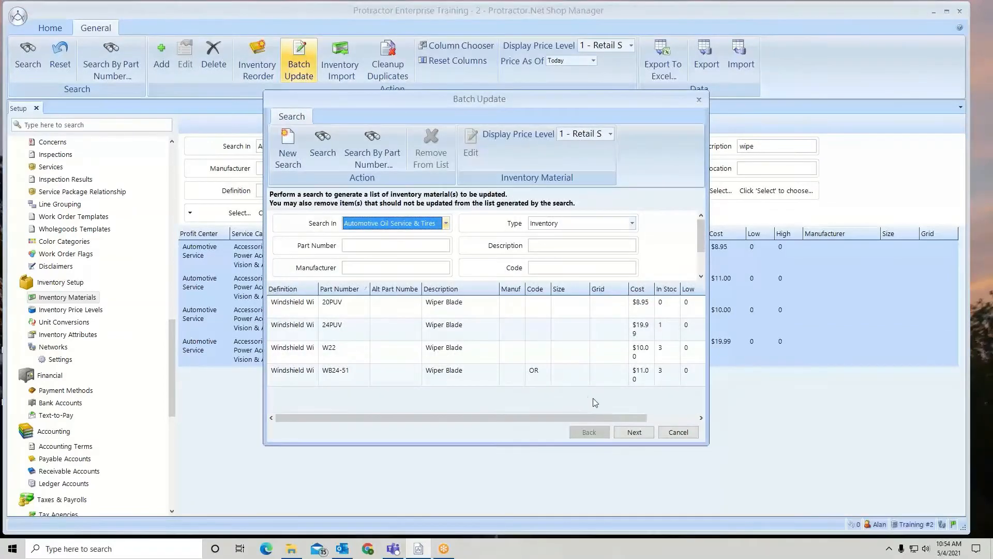
pyautogui.click(644, 437)
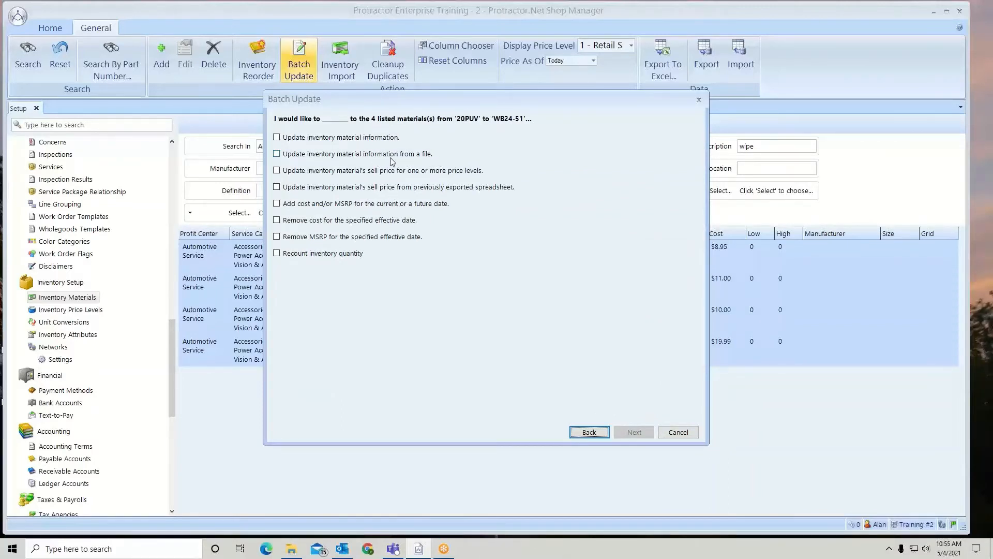
pyautogui.click(276, 156)
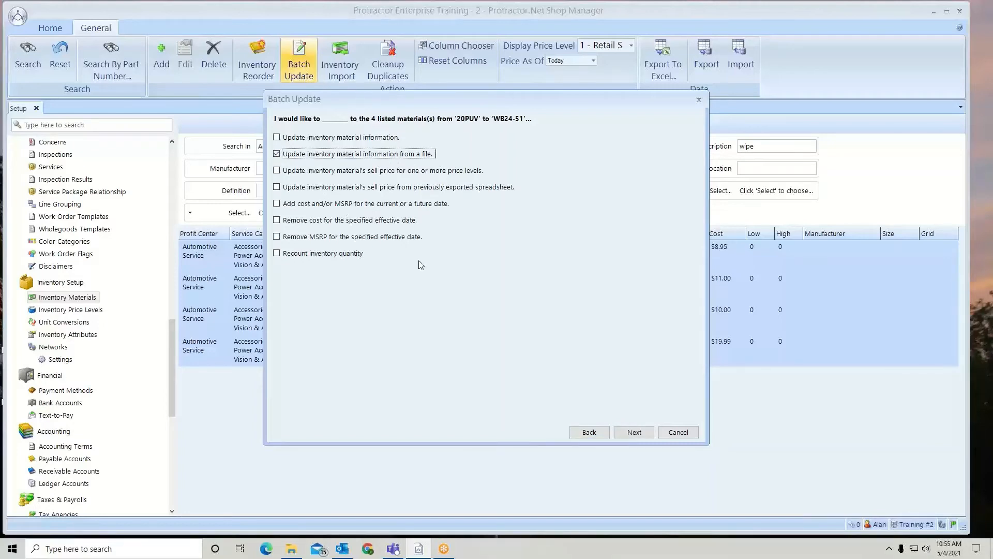
pyautogui.click(632, 434)
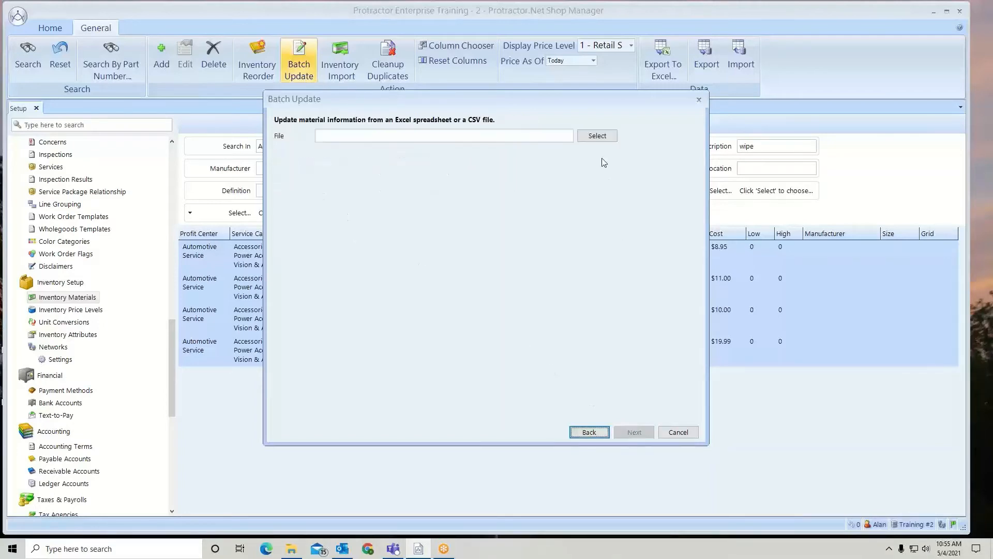
# - Load wiper.xlsx from the Desktop as the batch update's source file and proceed to its column mapping
pyautogui.click(597, 136)
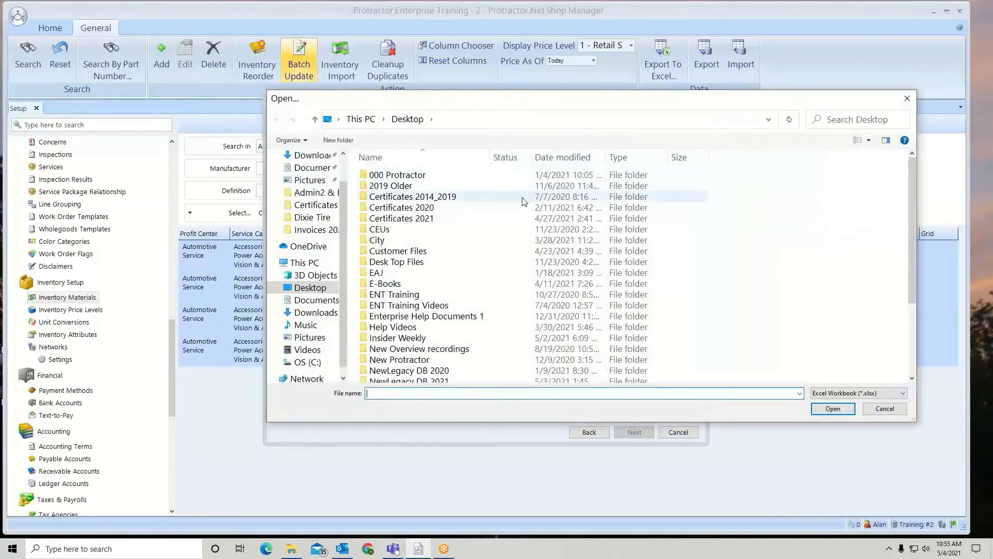
pyautogui.scroll(-3, 466, 196)
pyautogui.click(386, 377)
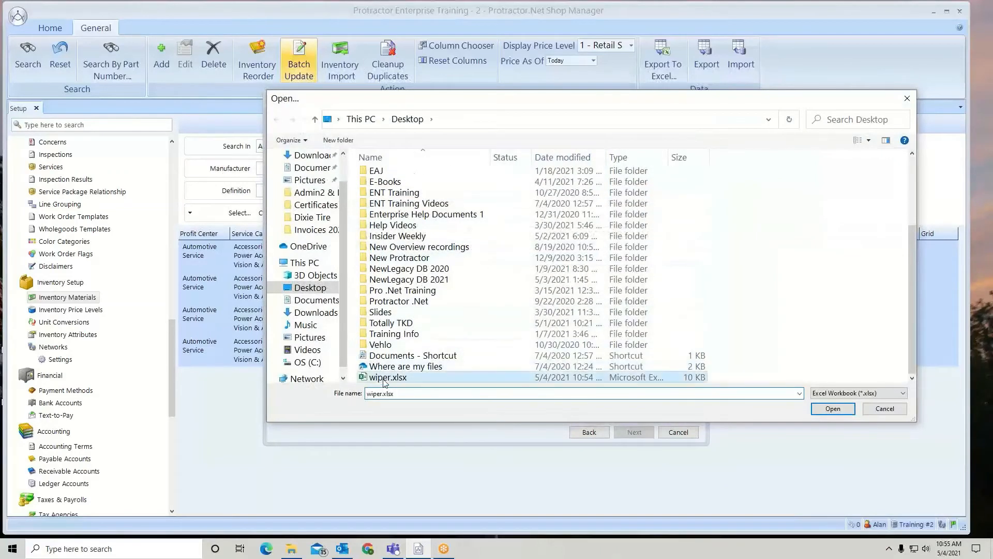
pyautogui.click(833, 408)
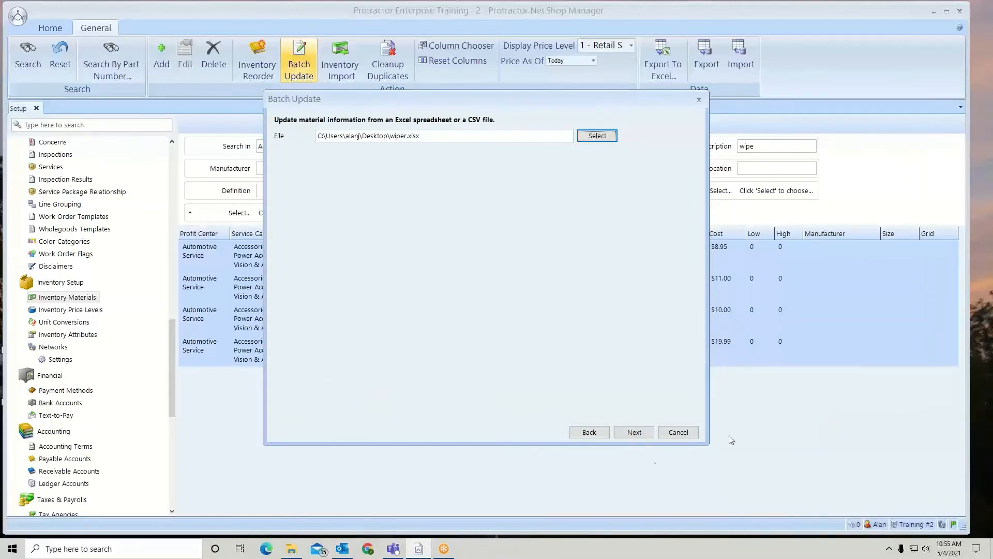
pyautogui.click(634, 432)
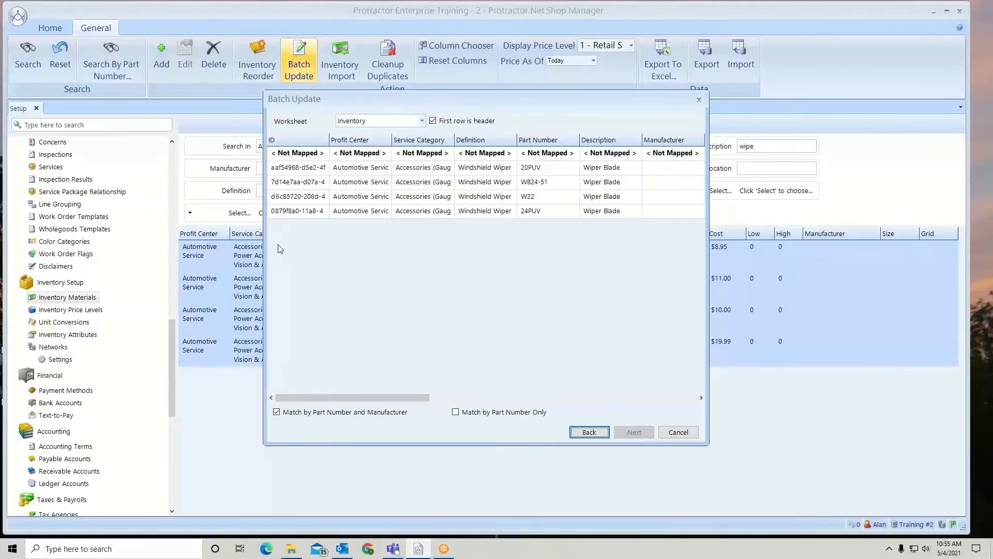
# - Widen the Batch Update dialog, match rows by part number only and map the Part Number column to Part Number
pyautogui.moveTo(264, 244); pyautogui.dragTo(135, 244)
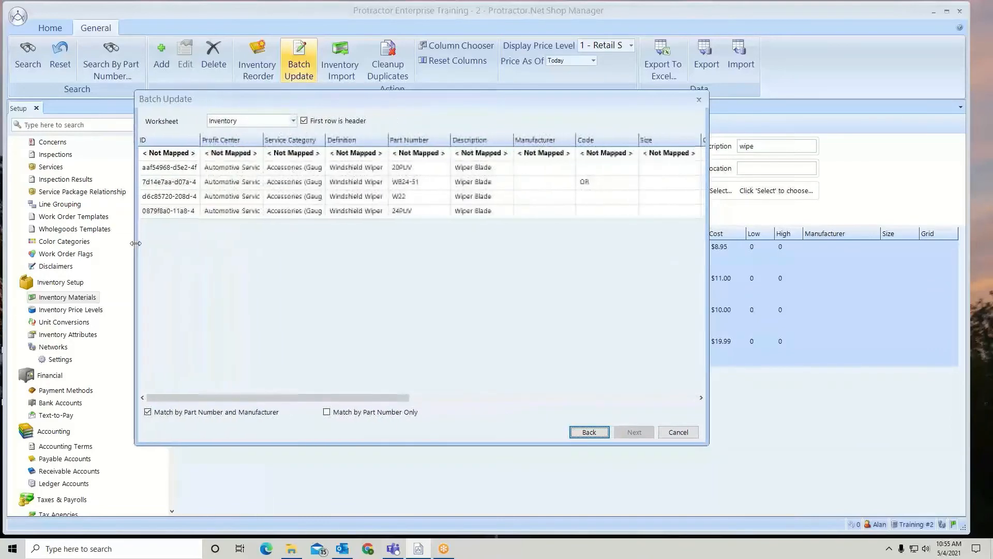
pyautogui.moveTo(709, 287); pyautogui.dragTo(888, 311)
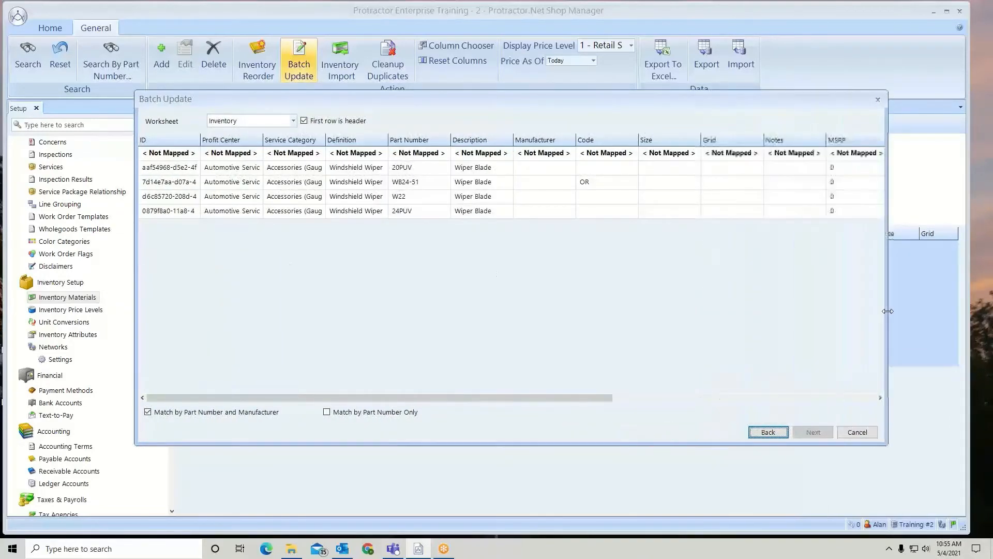
pyautogui.click(329, 413)
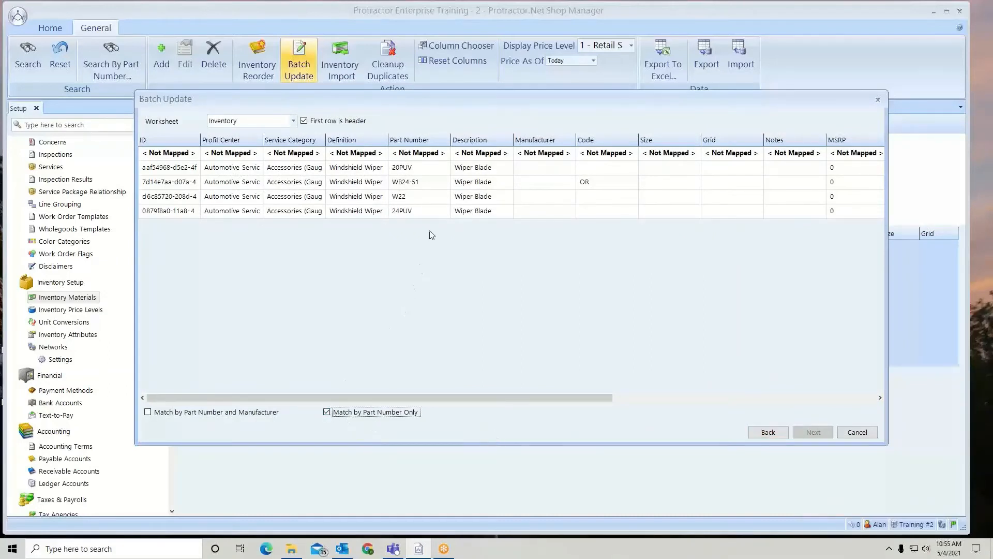
pyautogui.click(445, 154)
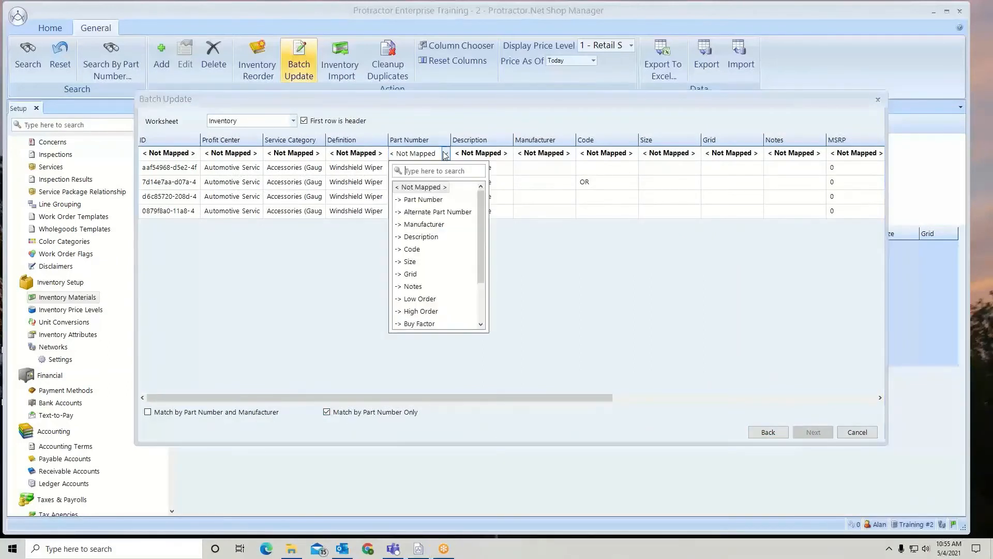
pyautogui.click(427, 200)
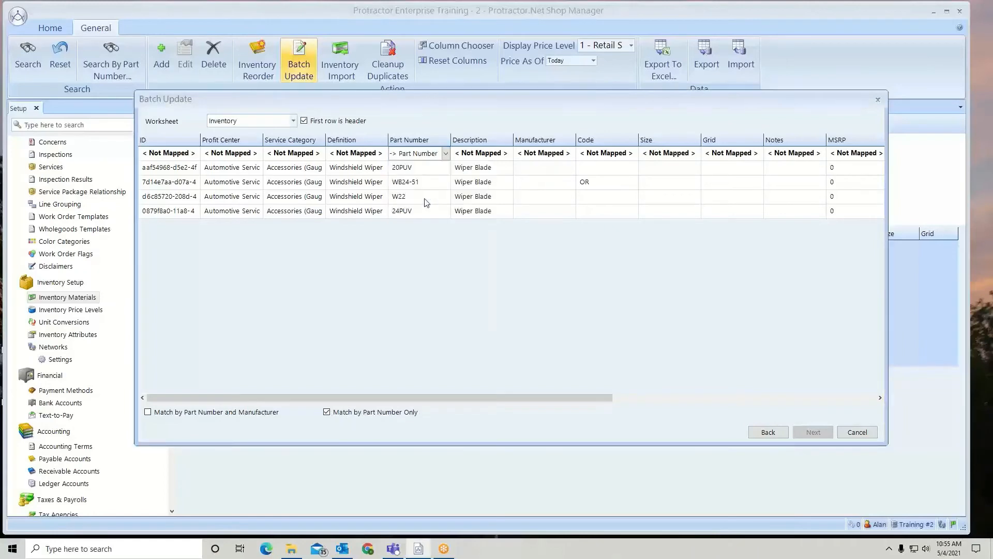
# - Map the Alt # column of the imported worksheet to Alternate Part Number
pyautogui.moveTo(467, 396); pyautogui.dragTo(754, 395)
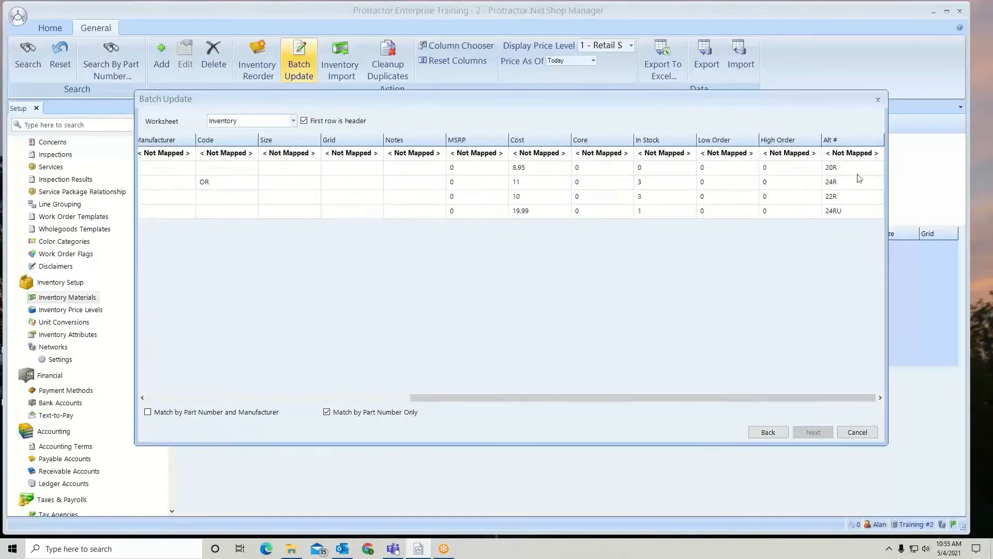
pyautogui.click(878, 157)
pyautogui.click(869, 212)
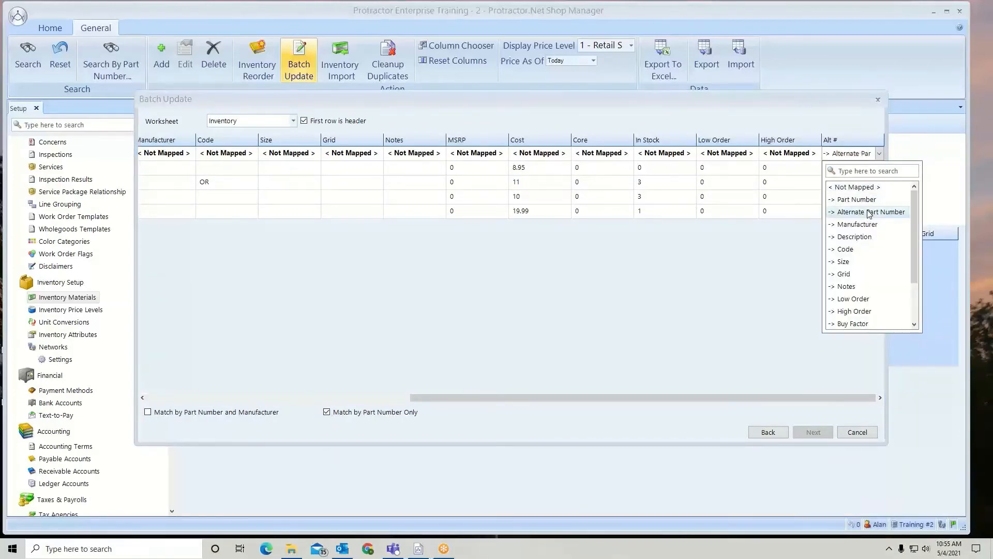
pyautogui.click(646, 206)
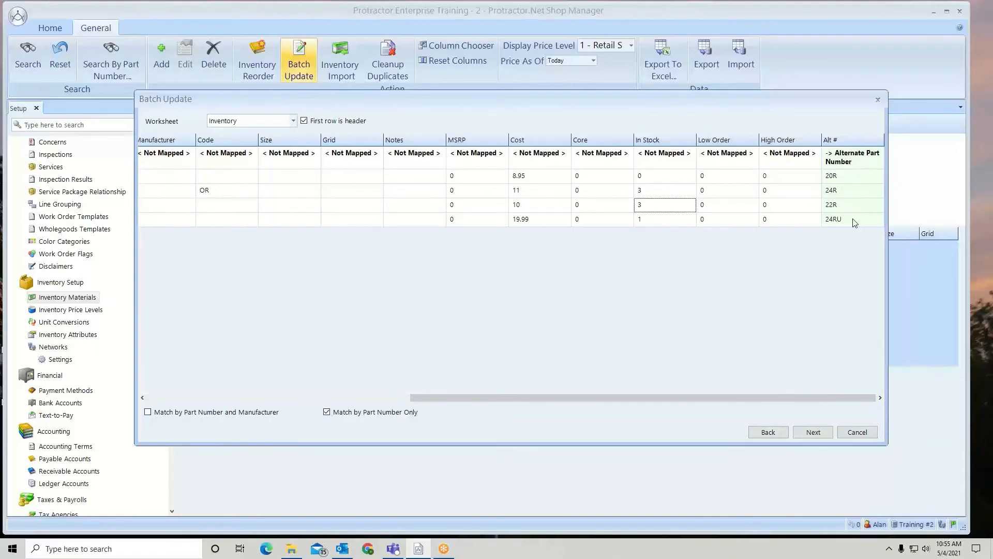
# - Run the batch update with these mappings and refresh the wiper blade search in Inventory Materials
pyautogui.click(814, 433)
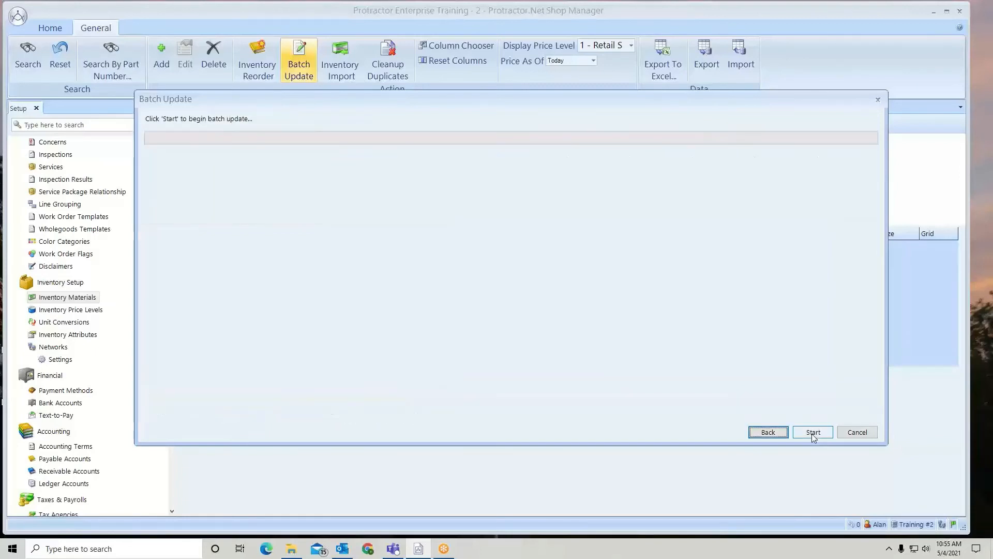
pyautogui.click(813, 435)
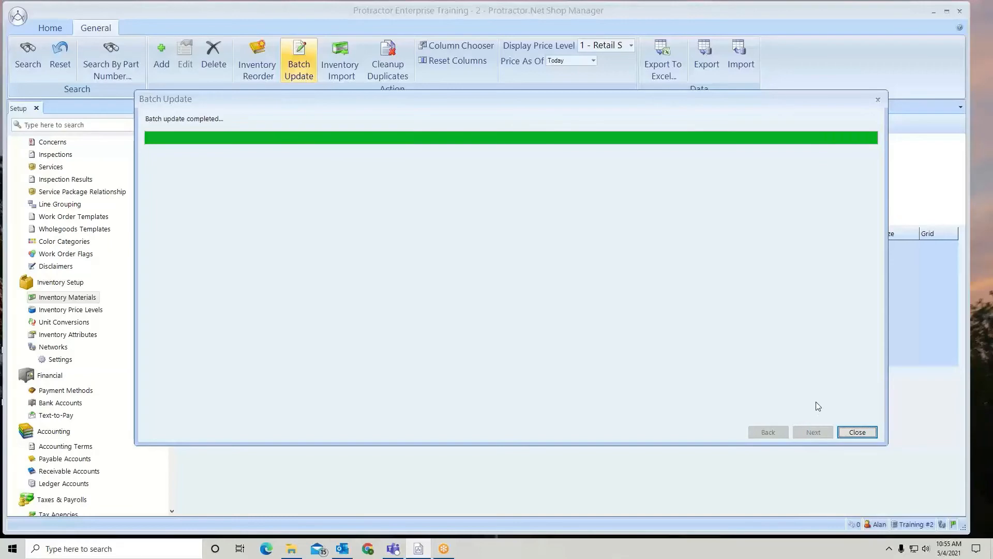
pyautogui.click(858, 432)
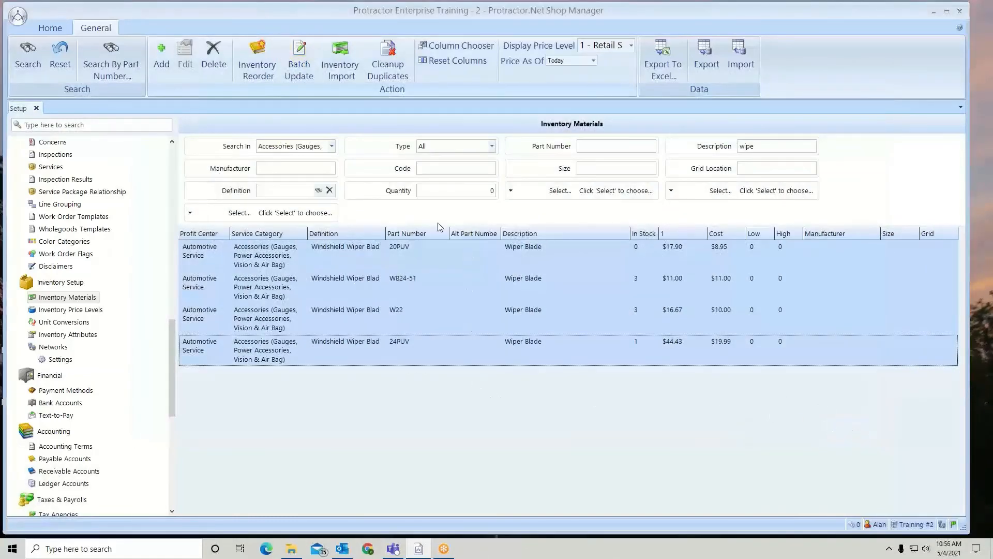
pyautogui.click(28, 61)
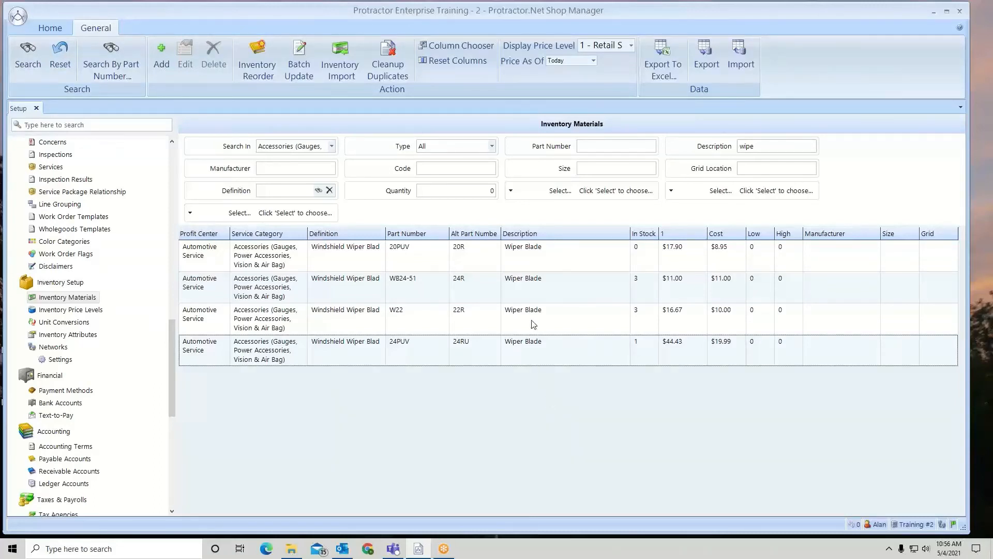
# - Examine the alternate part numbers of wiper blade 20PUV, adding a blank entry and removing it again
pyautogui.doubleClick(519, 252)
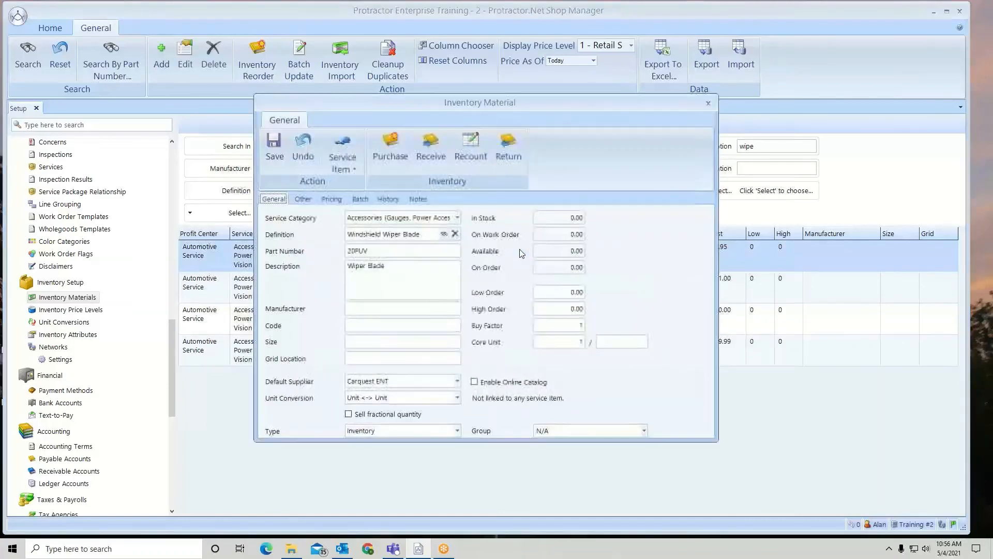
pyautogui.click(286, 251)
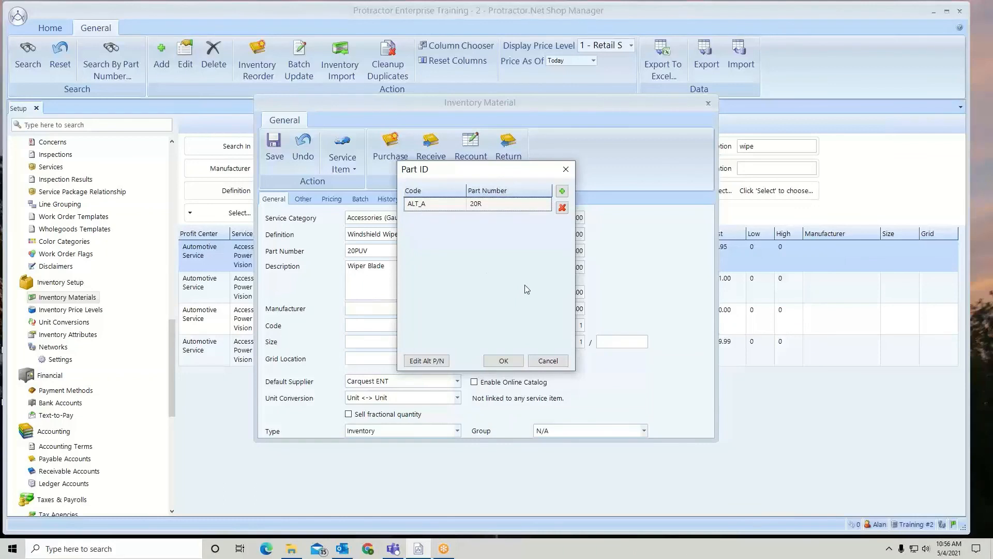
pyautogui.click(563, 192)
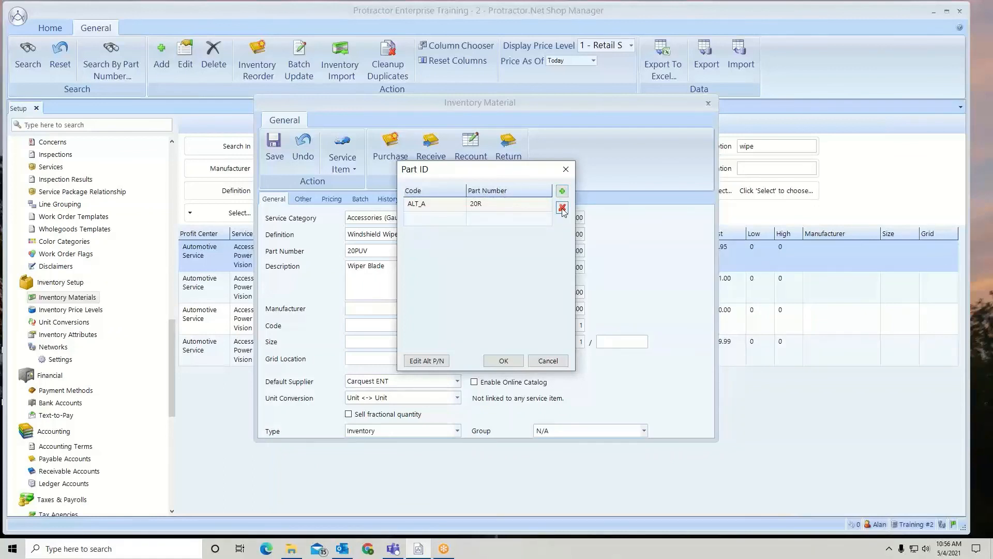
pyautogui.click(562, 207)
pyautogui.click(504, 361)
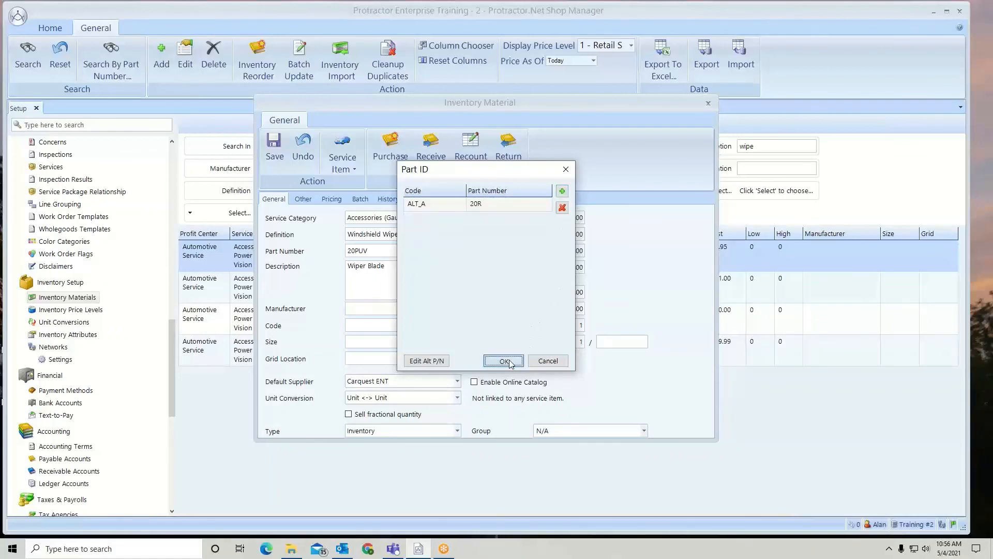